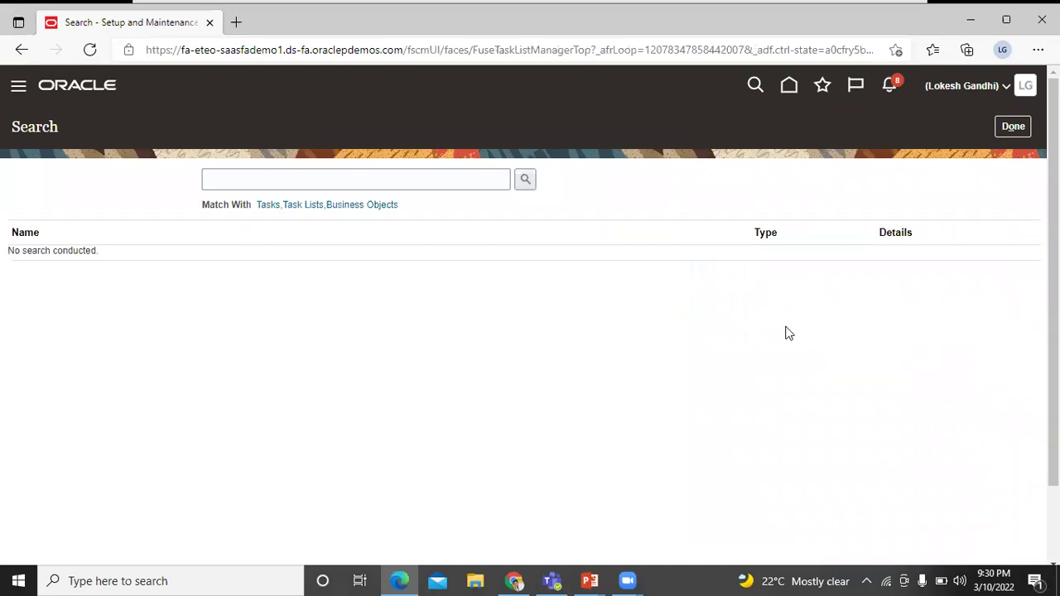
# Search the setup tasks for "manage enterprise HCM information" and open the Manage Enterprise HCM Information task.
pyautogui.click(412, 181)
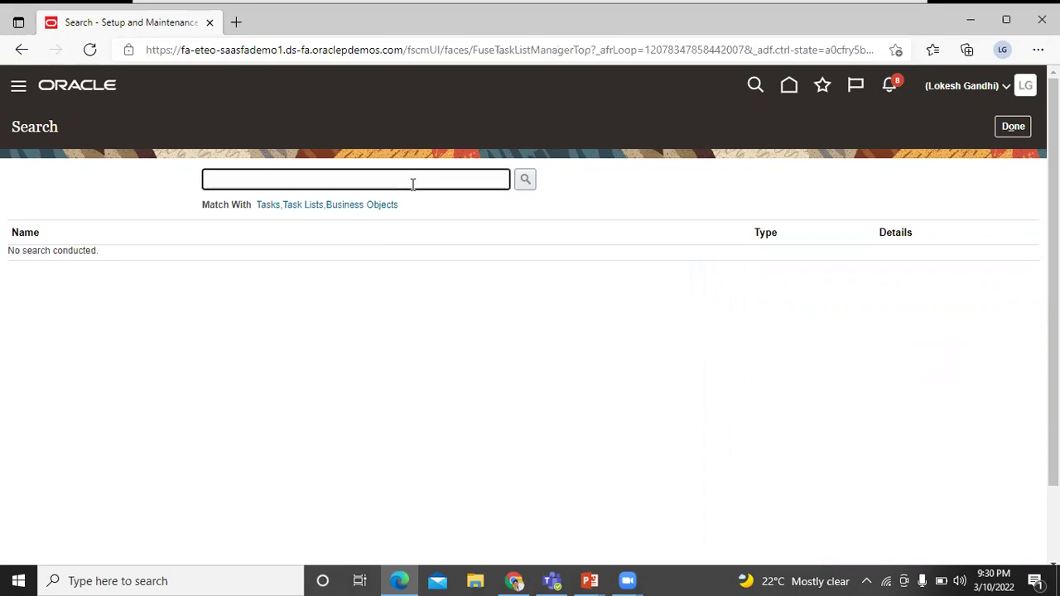
pyautogui.write('manage enterprise HCM ')
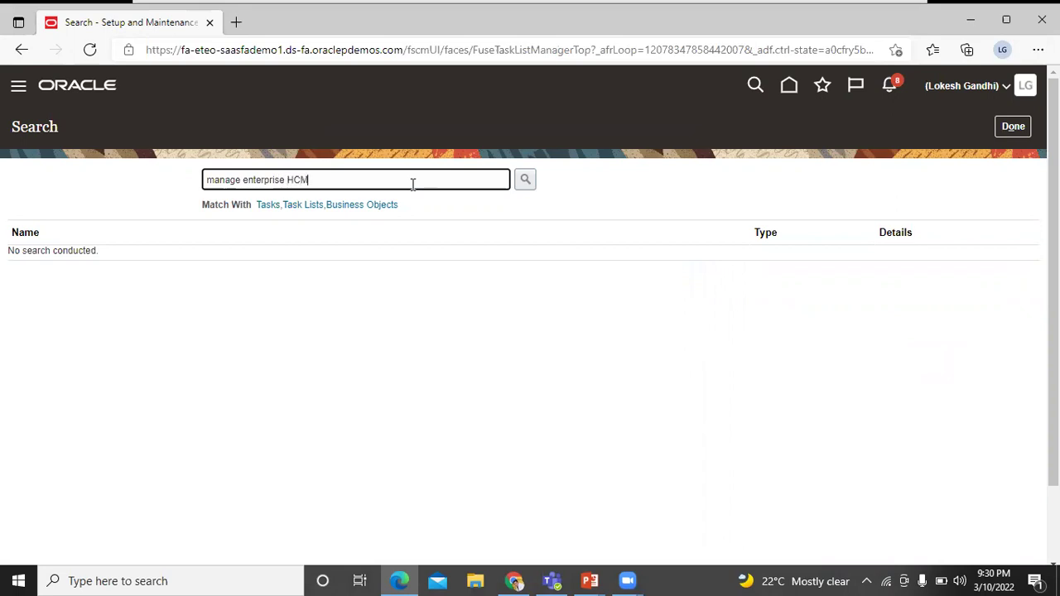
pyautogui.write('information')
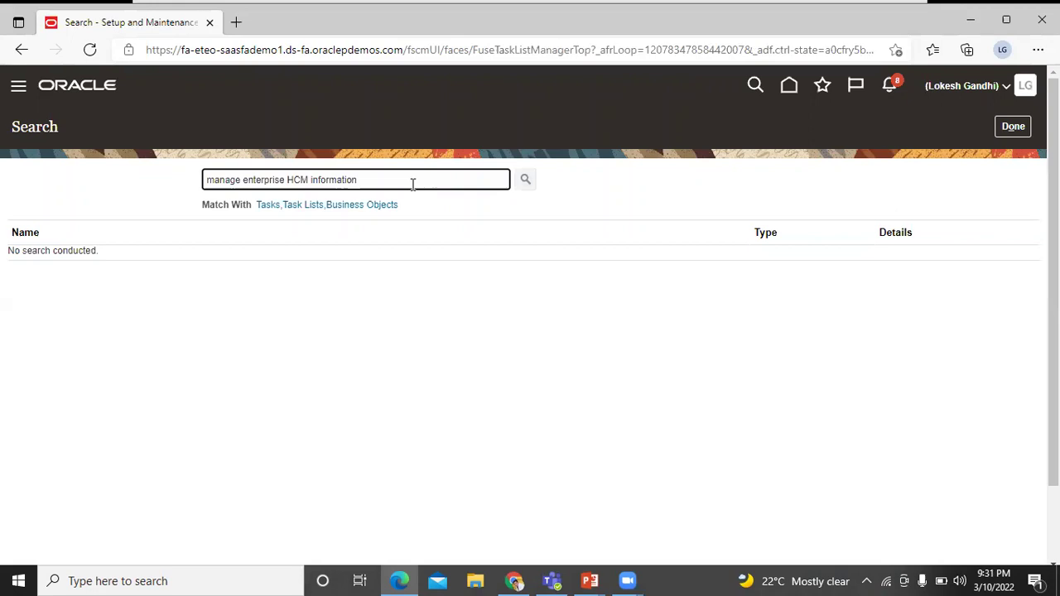
pyautogui.press('Return')
pyautogui.click(97, 257)
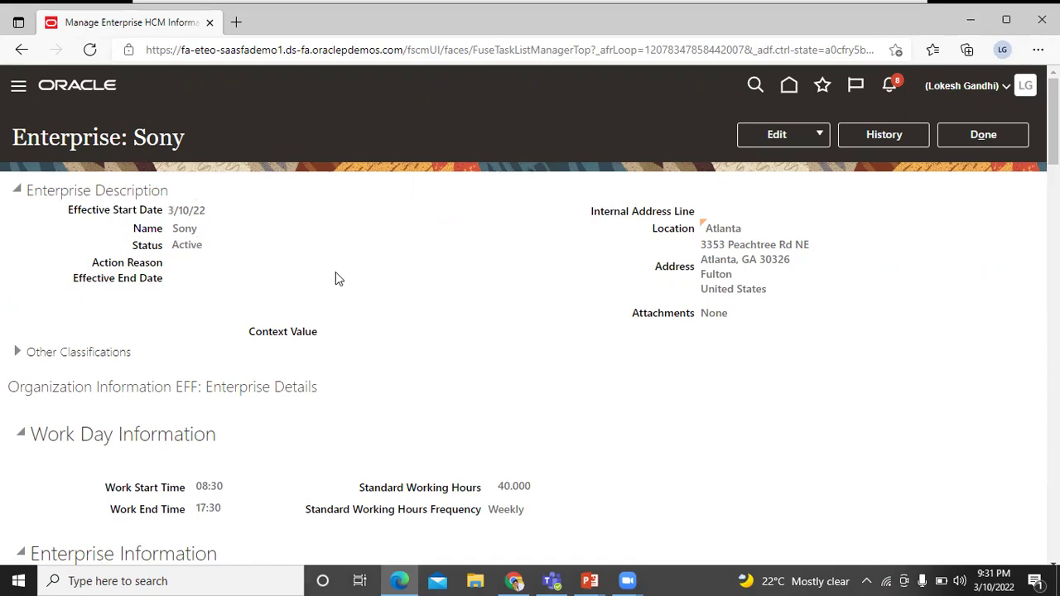
# Examine the enterprise's work day, enterprise, currency, user provisioning, payroll and position synchronization settings.
pyautogui.scroll(-1, 426, 261)
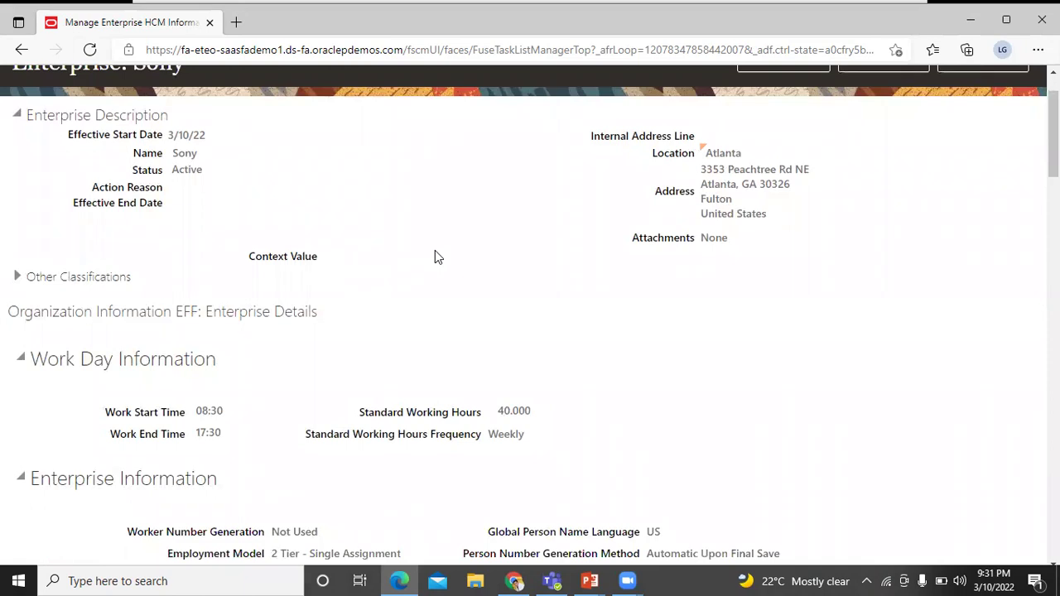
pyautogui.scroll(-2, 433, 255)
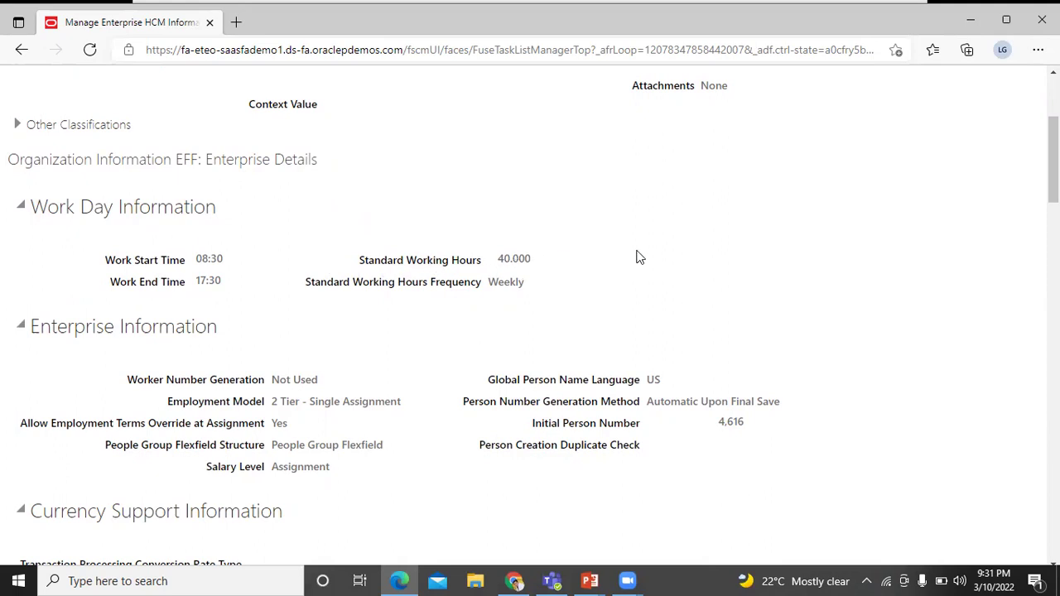
pyautogui.scroll(-1, 460, 275)
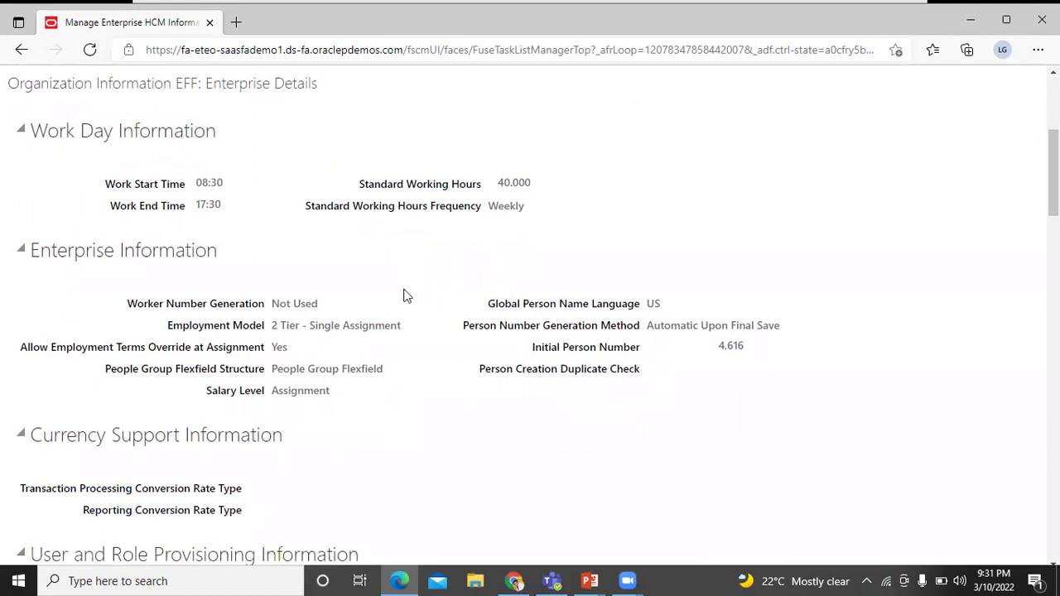
pyautogui.scroll(-1, 368, 372)
pyautogui.scroll(-3, 476, 352)
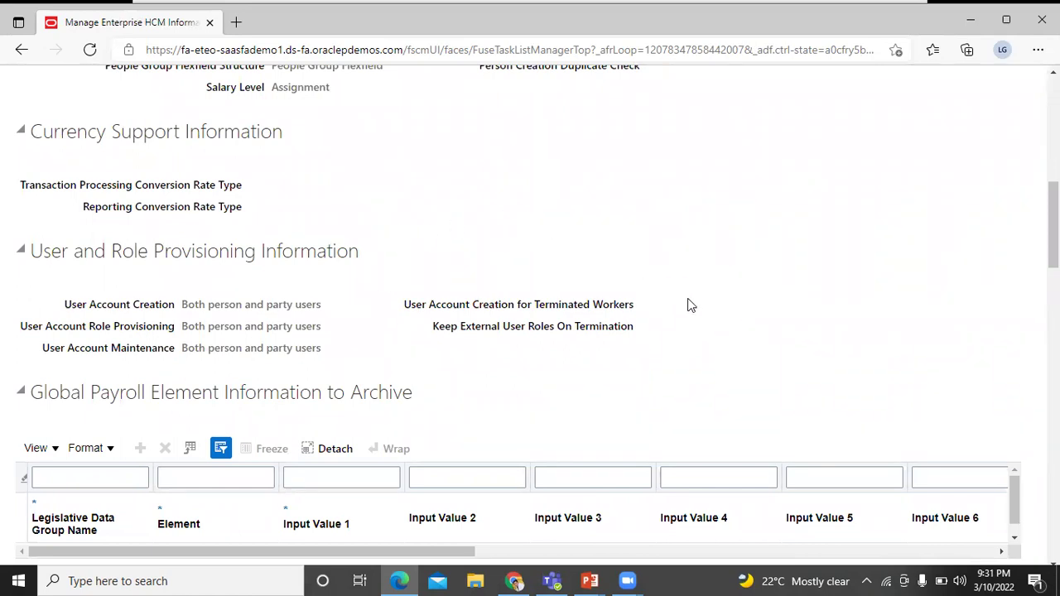
pyautogui.scroll(-2, 689, 303)
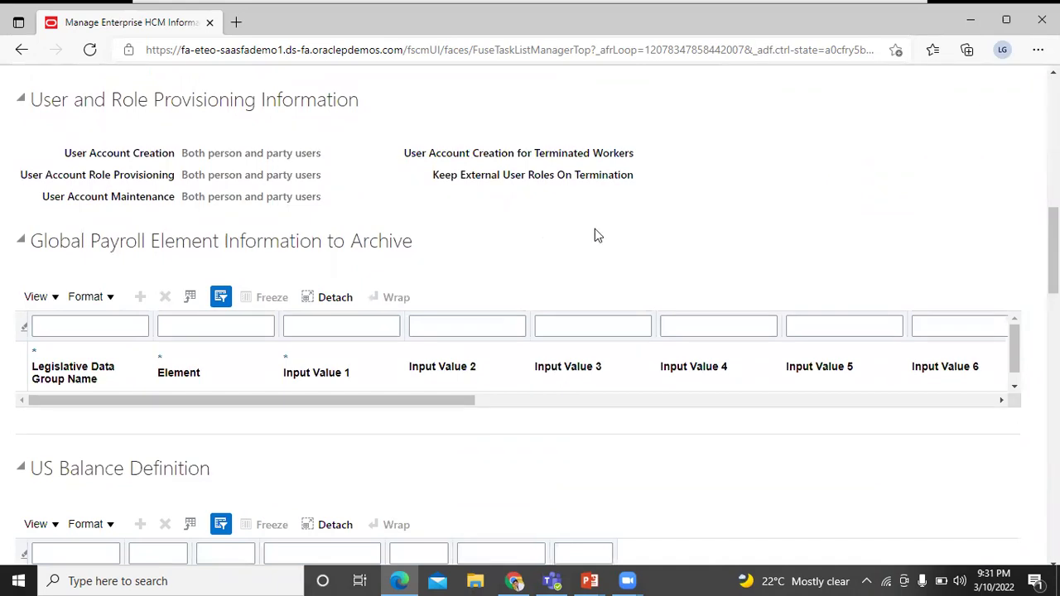
pyautogui.scroll(-5, 595, 236)
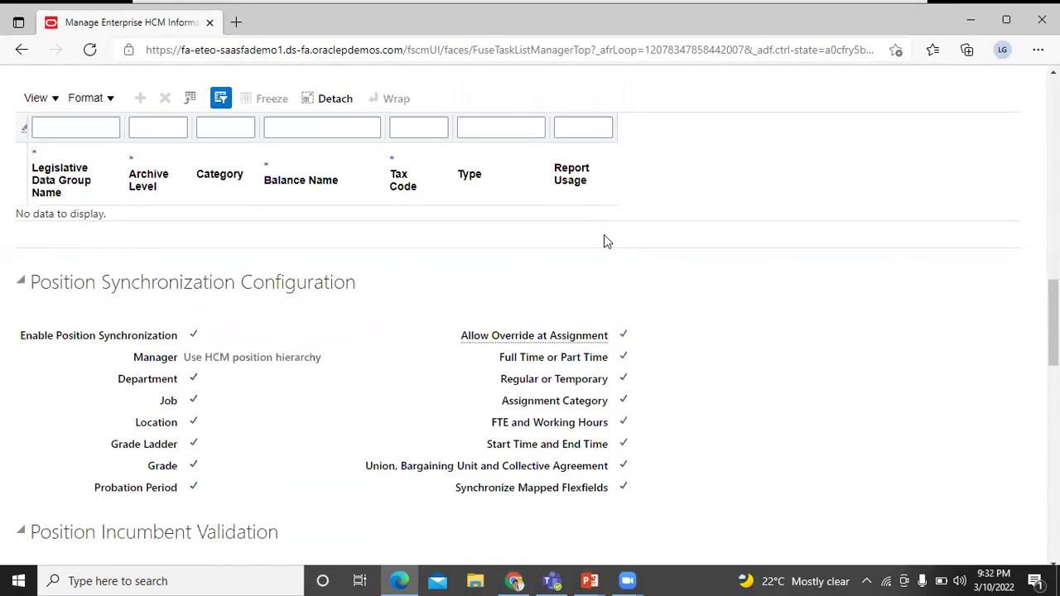
pyautogui.scroll(-2, 603, 240)
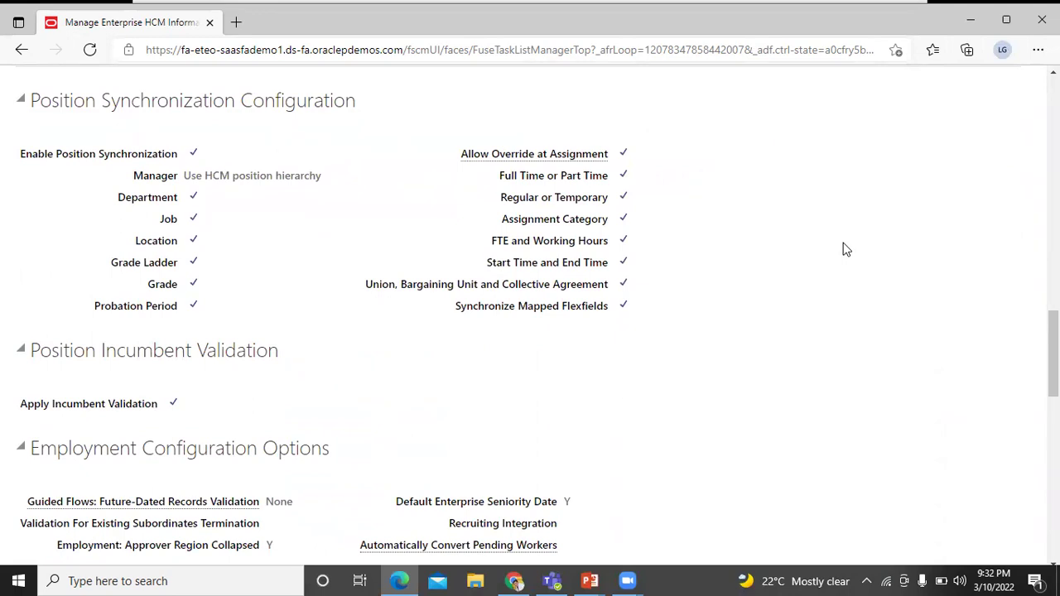
pyautogui.scroll(8, 830, 242)
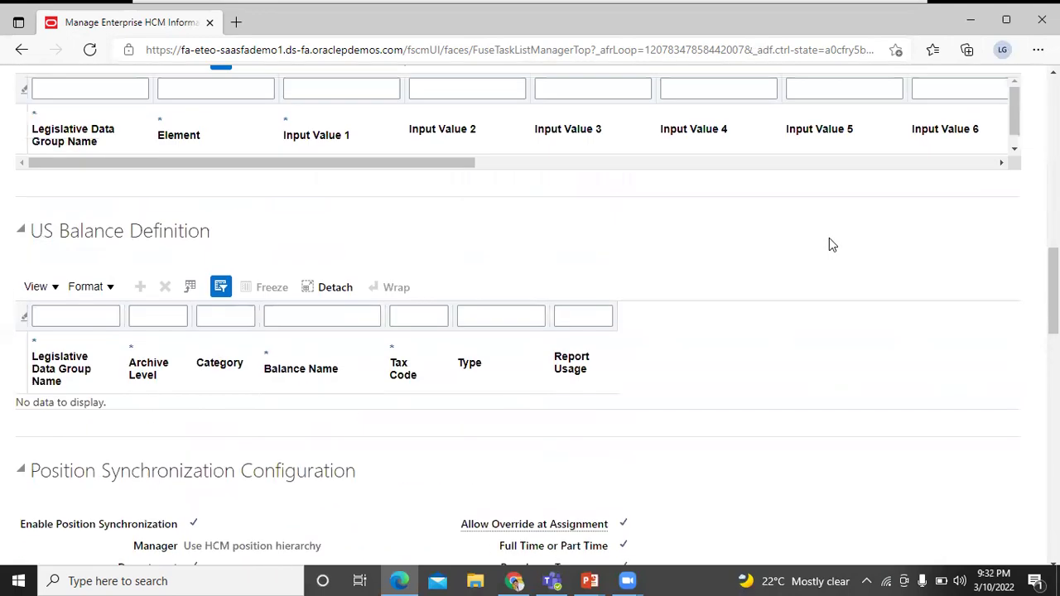
pyautogui.scroll(7, 831, 241)
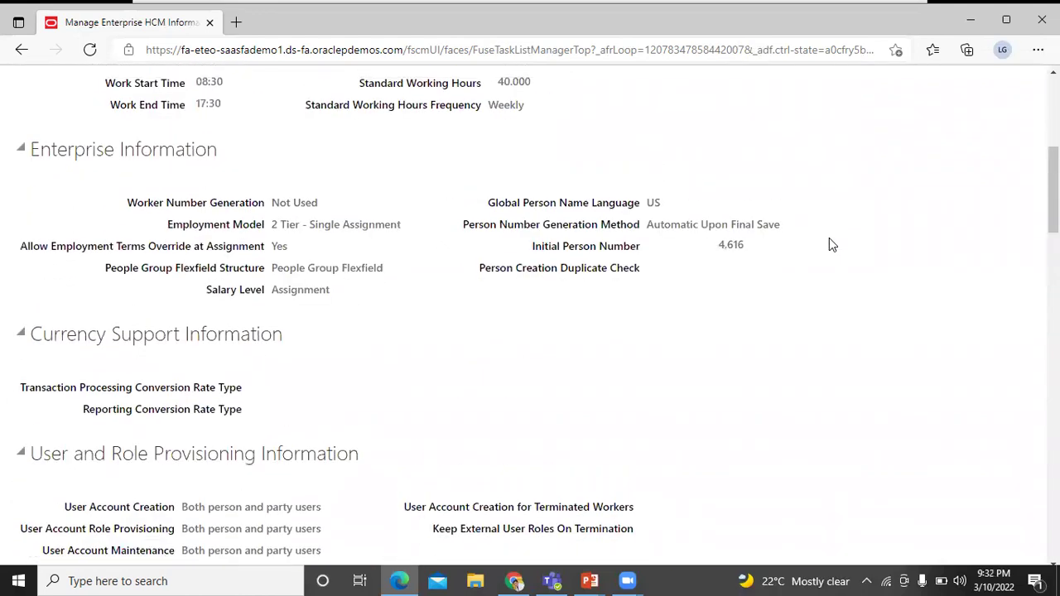
pyautogui.scroll(2, 829, 242)
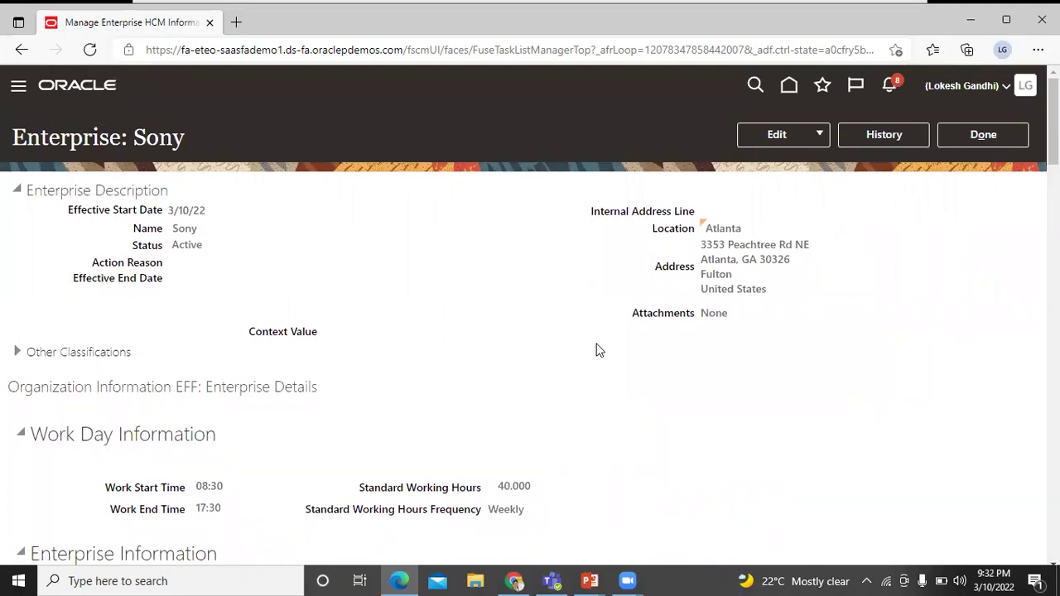
# Open the enterprise record for an update effective 3/10/22 and agree to correct the existing record.
pyautogui.click(808, 135)
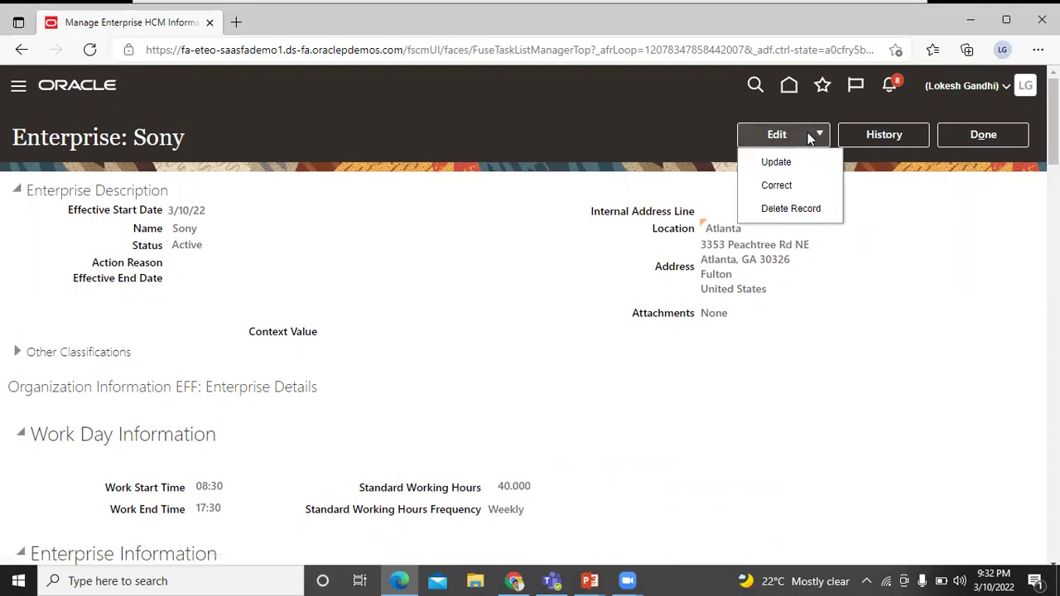
pyautogui.click(797, 161)
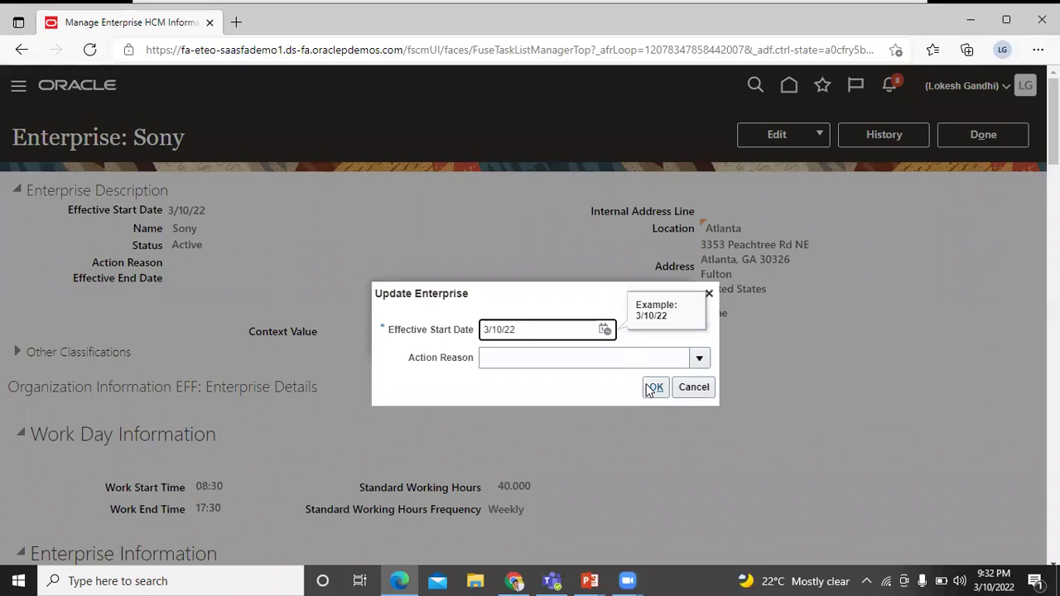
pyautogui.click(654, 388)
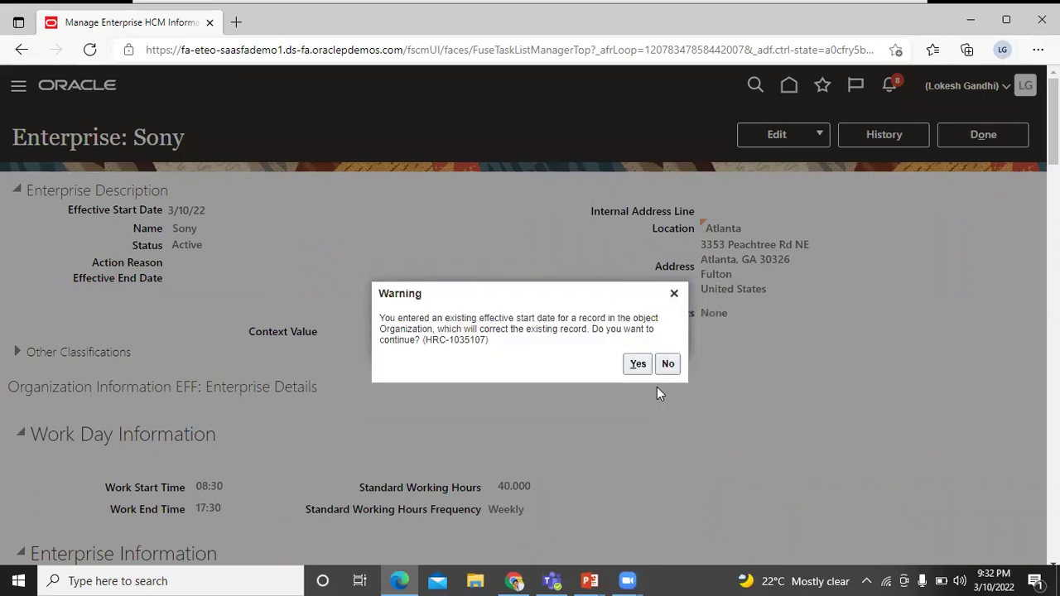
pyautogui.click(635, 362)
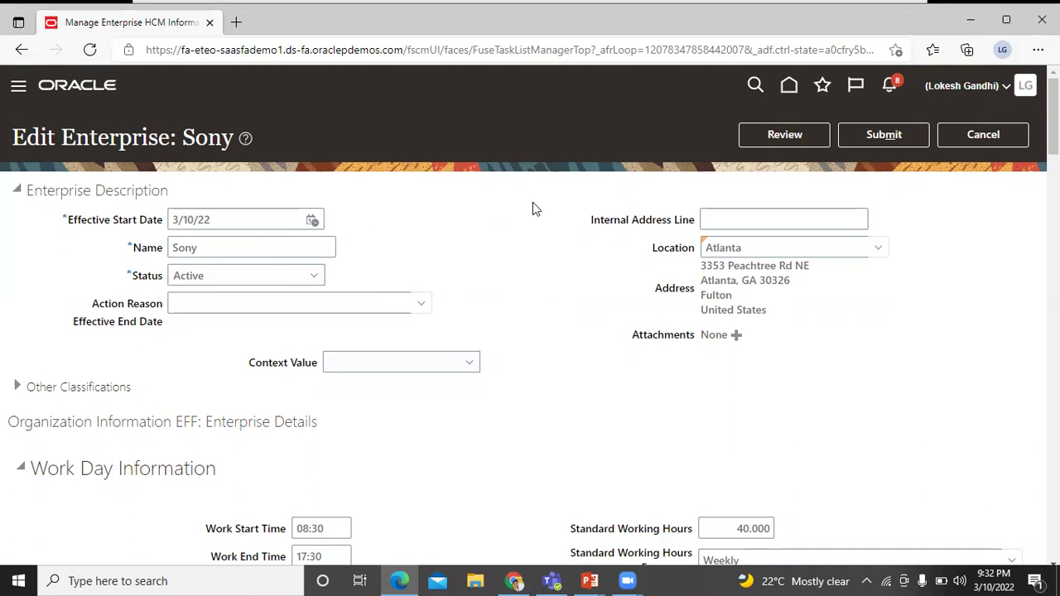
# Rename the enterprise as MI in the Enterprise Description section.
pyautogui.scroll(-4, 532, 207)
pyautogui.scroll(-1, 564, 254)
pyautogui.scroll(5, 566, 255)
pyautogui.scroll(-1, 565, 256)
pyautogui.scroll(2, 565, 255)
pyautogui.moveTo(260, 248); pyautogui.dragTo(170, 274)
pyautogui.write('MI')
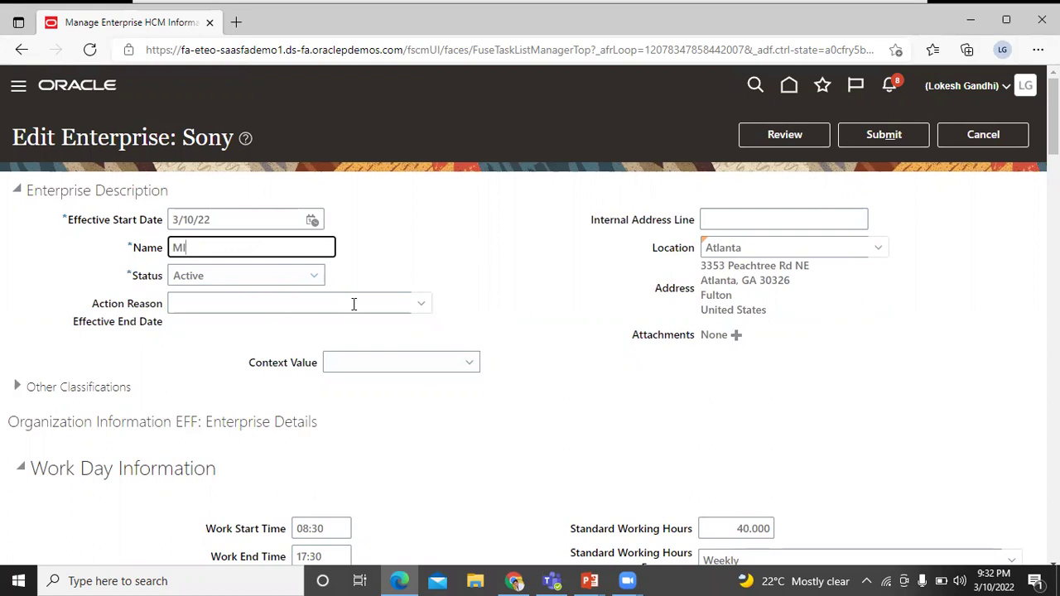
pyautogui.click(505, 236)
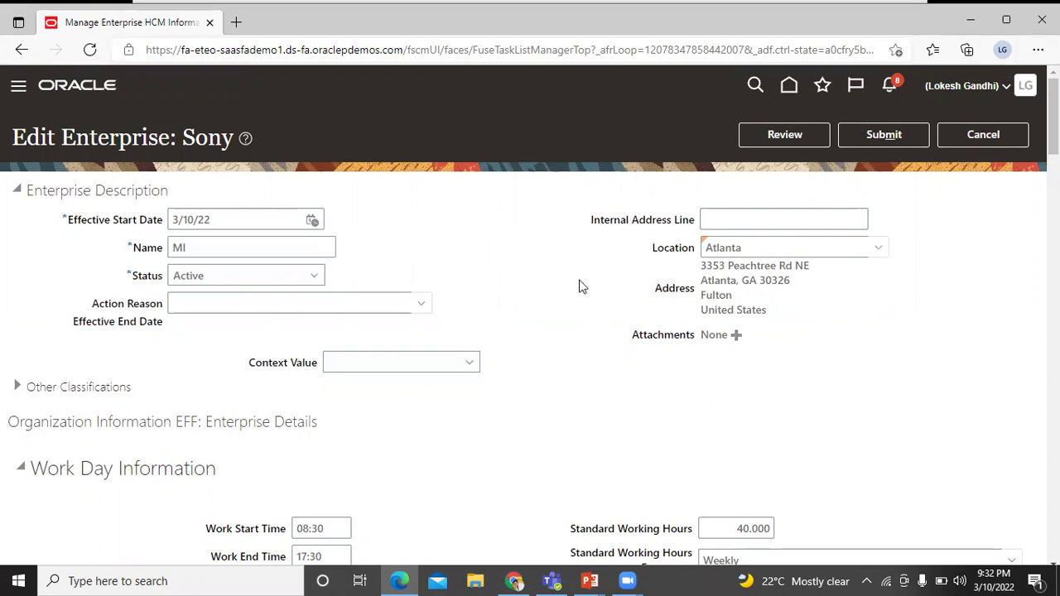
# Select Not Used as the Worker Number Generation option in the Enterprise Information section.
pyautogui.scroll(-3, 541, 290)
pyautogui.scroll(-1, 541, 300)
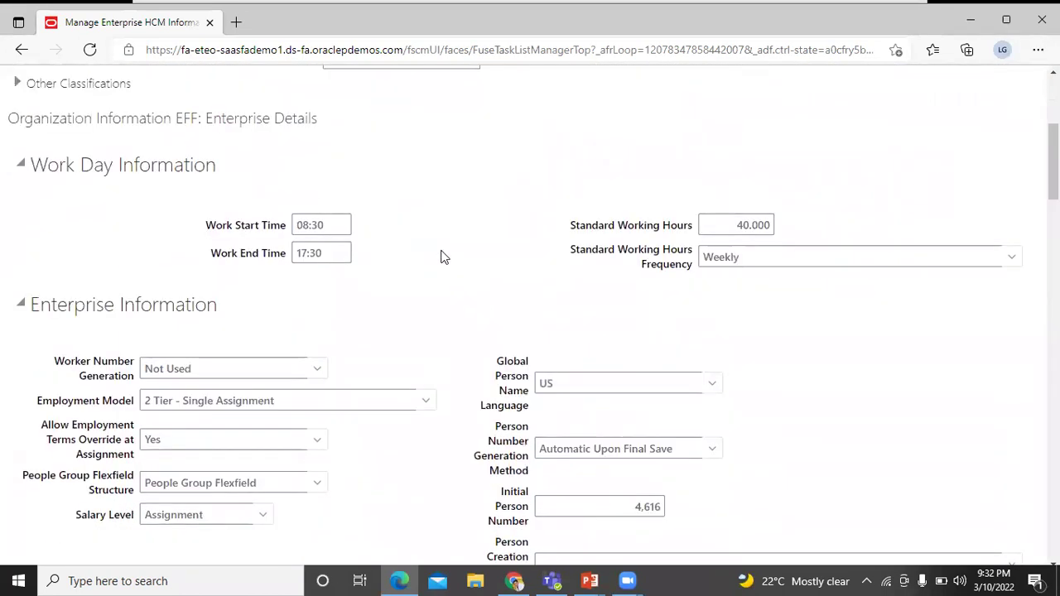
pyautogui.click(317, 368)
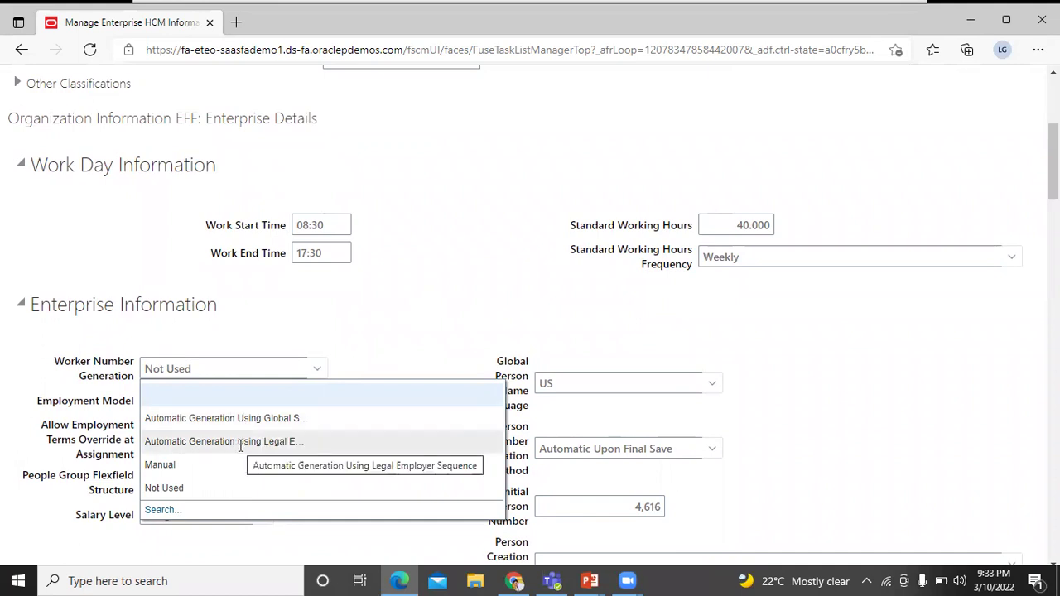
pyautogui.click(170, 490)
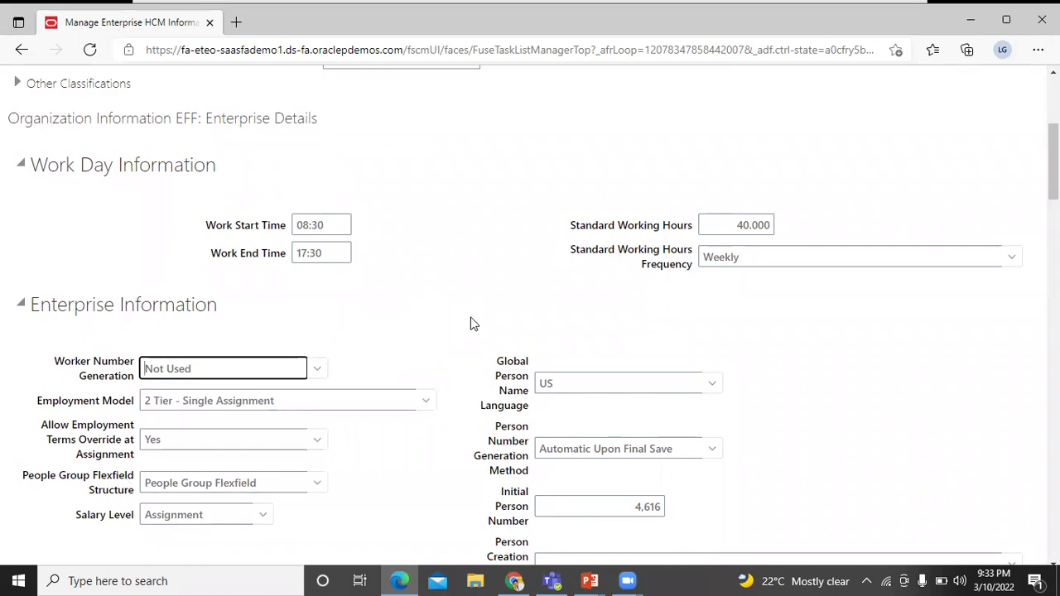
# Examine the remaining editable sections, from currency support and user provisioning to employment and position hierarchy configuration.
pyautogui.scroll(-4, 470, 324)
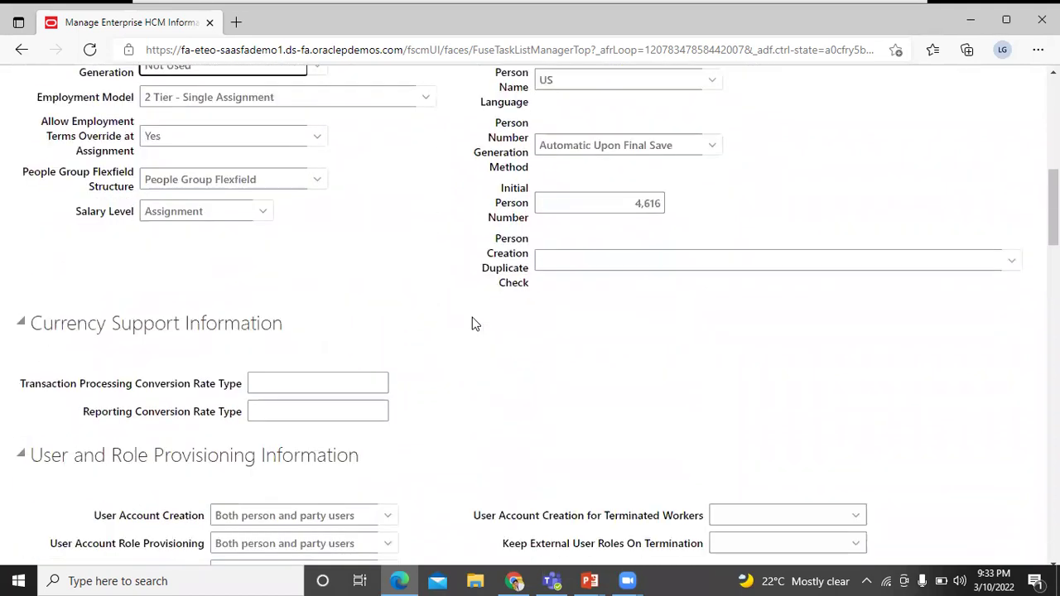
pyautogui.scroll(-2, 472, 324)
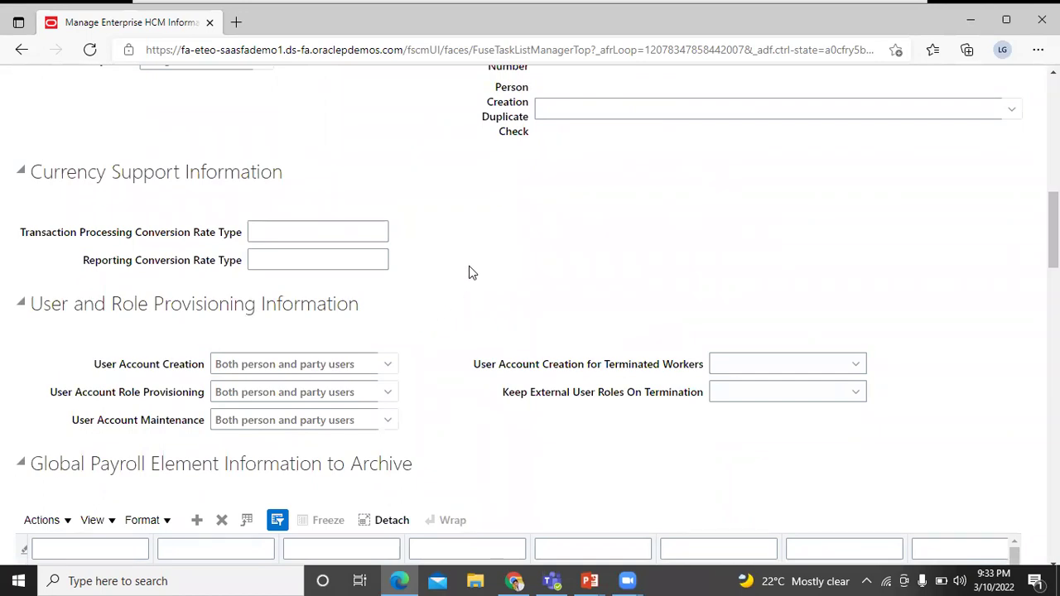
pyautogui.scroll(-3, 480, 298)
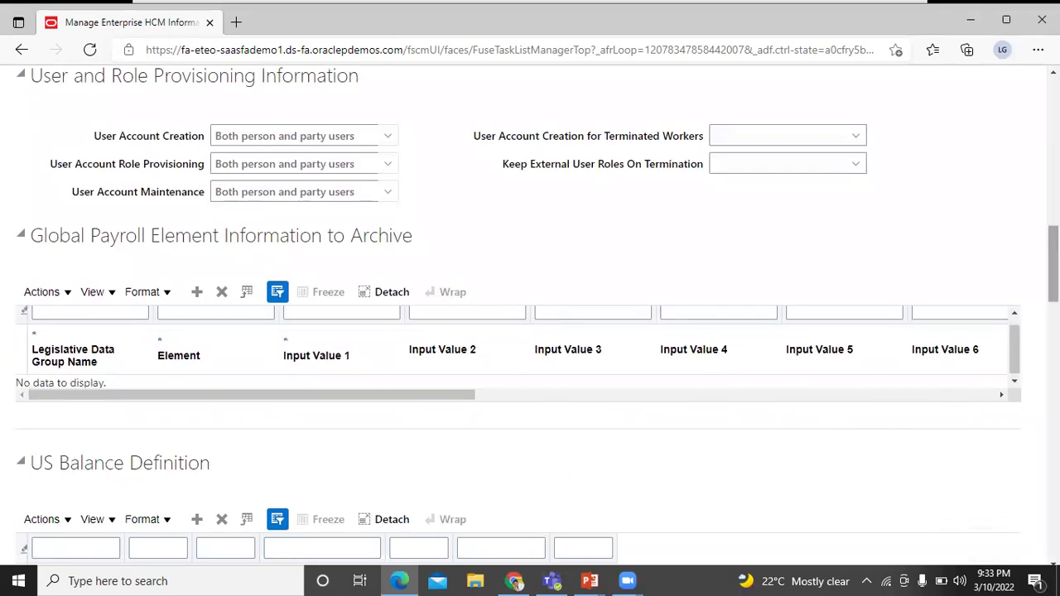
pyautogui.scroll(-7, 530, 315)
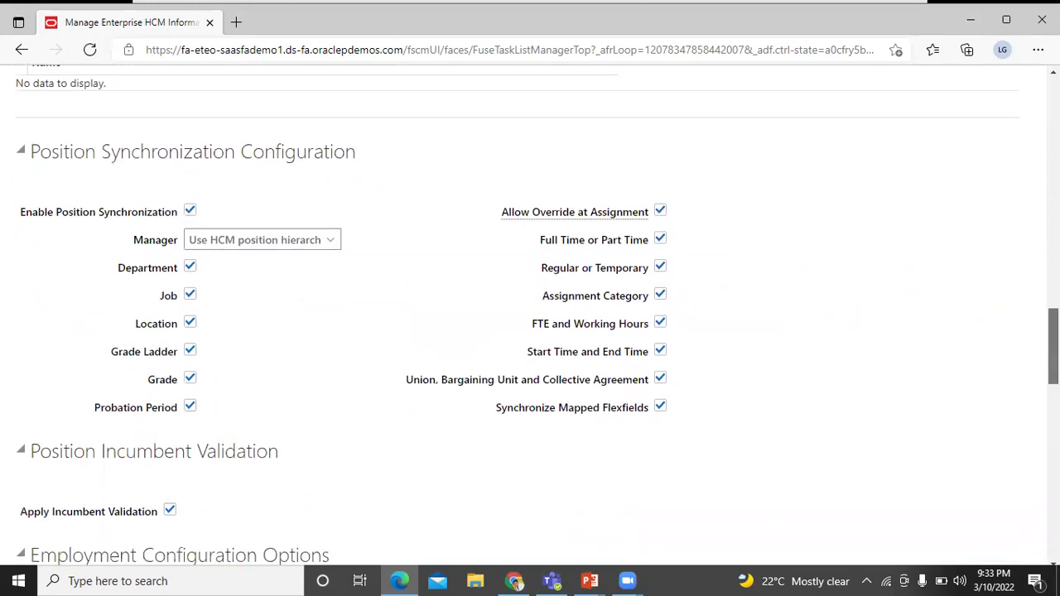
pyautogui.scroll(-5, 530, 314)
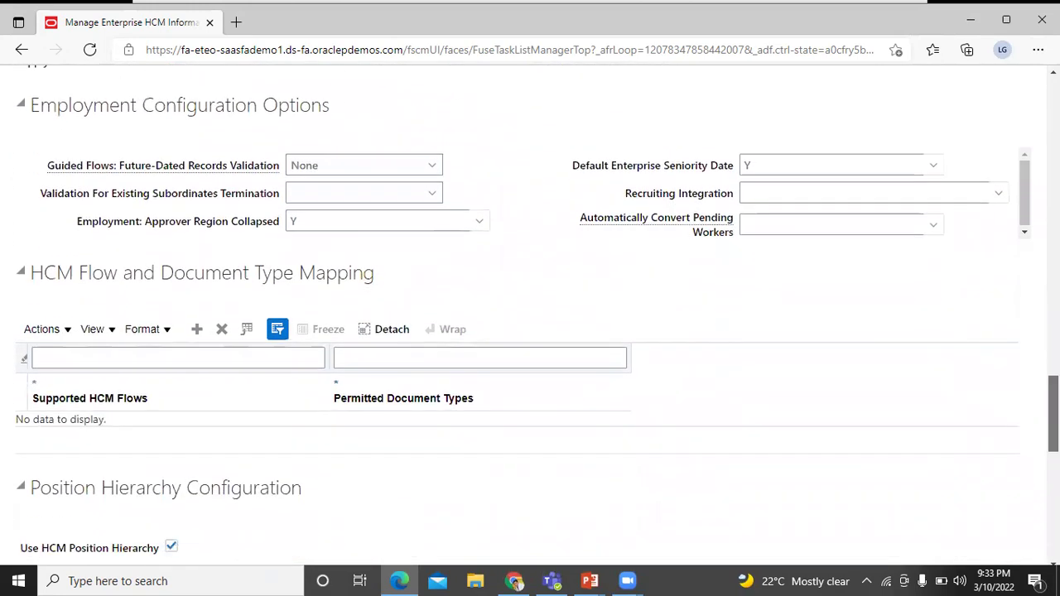
pyautogui.scroll(-6, 530, 315)
pyautogui.scroll(-1, 530, 315)
pyautogui.scroll(2, 530, 315)
pyautogui.scroll(1, 530, 314)
# Submit the edited enterprise record and confirm the request.
pyautogui.scroll(20, 529, 315)
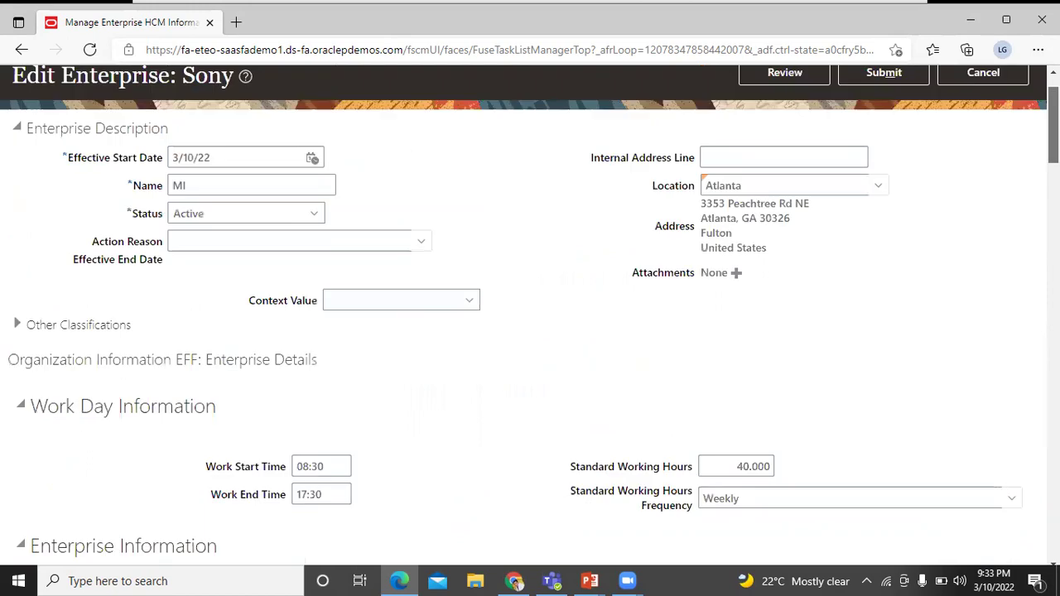
pyautogui.scroll(1, 530, 315)
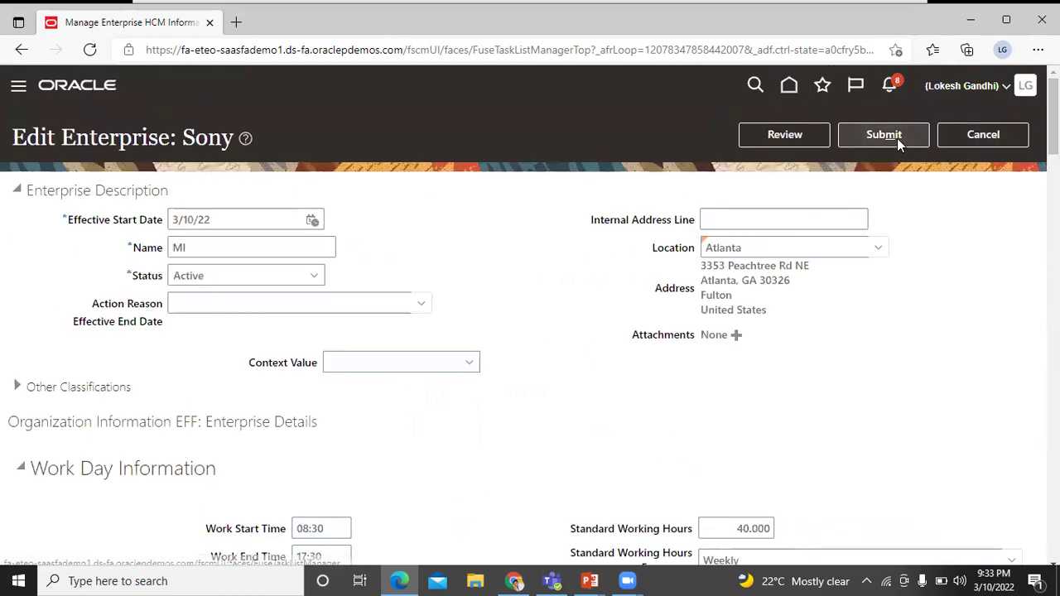
pyautogui.click(897, 138)
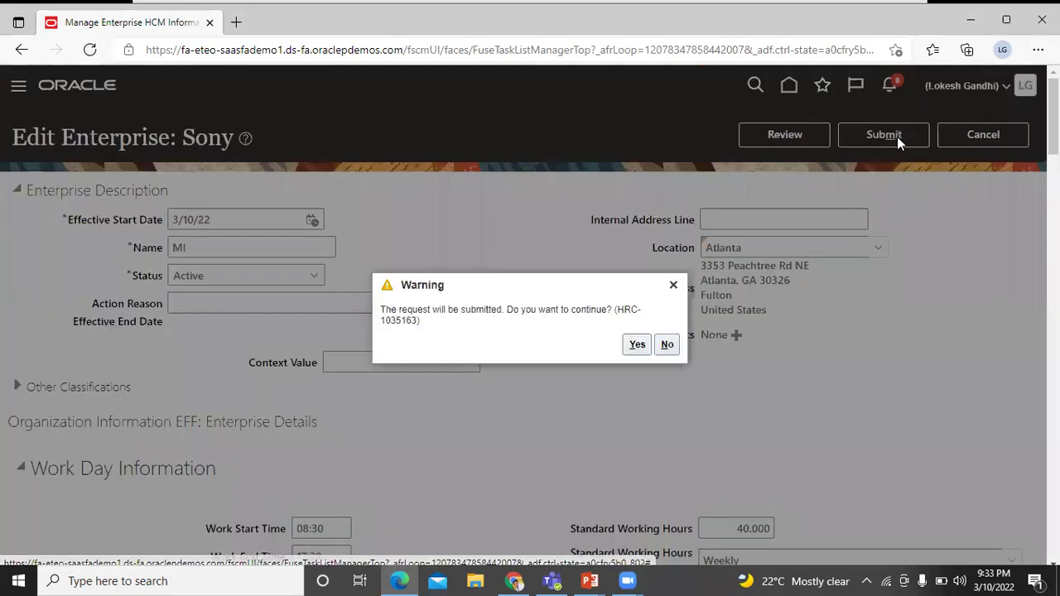
pyautogui.click(637, 349)
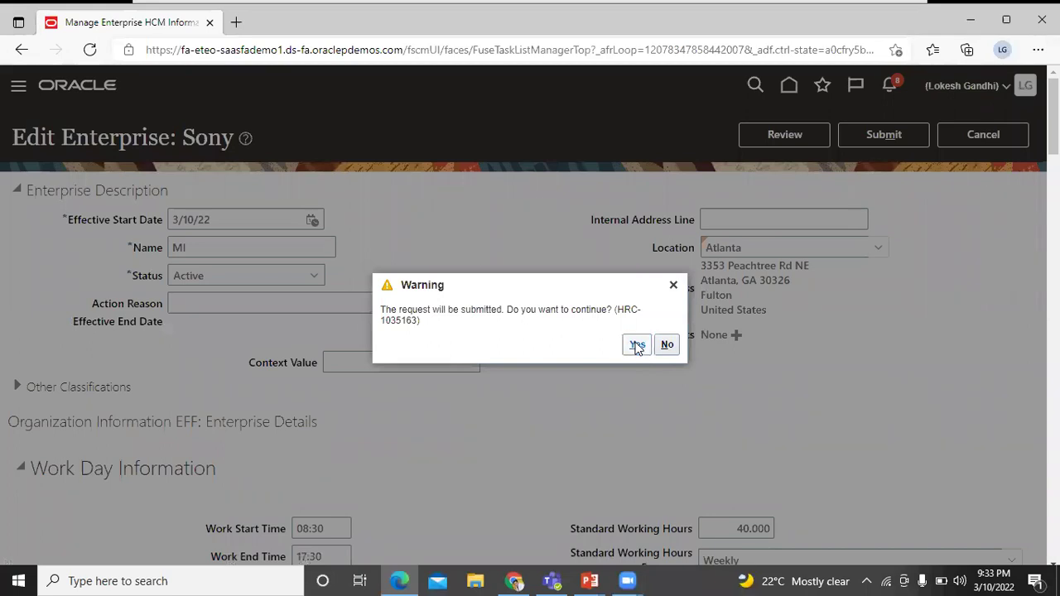
pyautogui.click(637, 346)
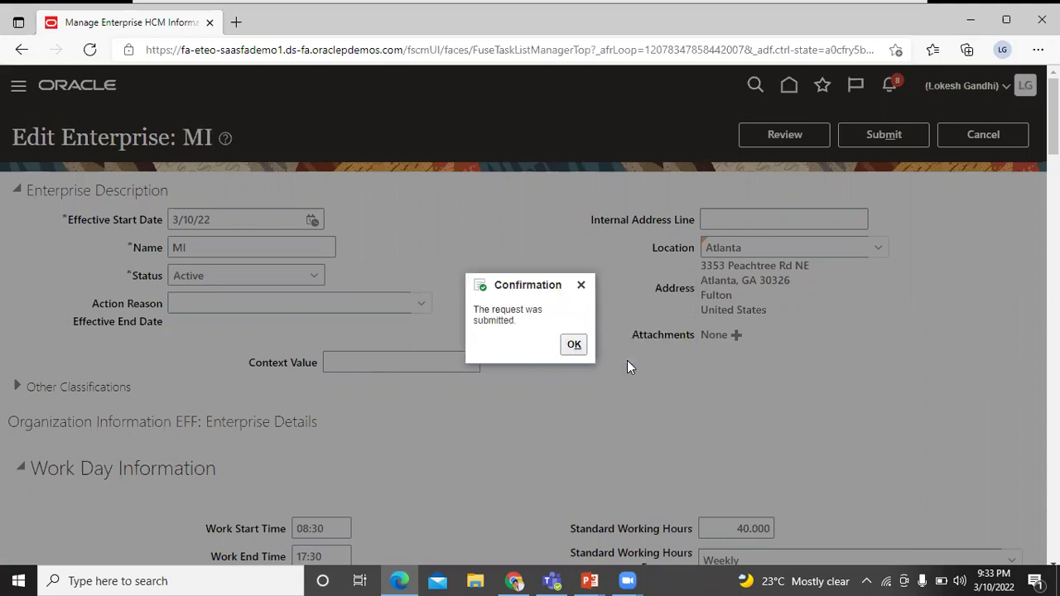
pyautogui.click(574, 346)
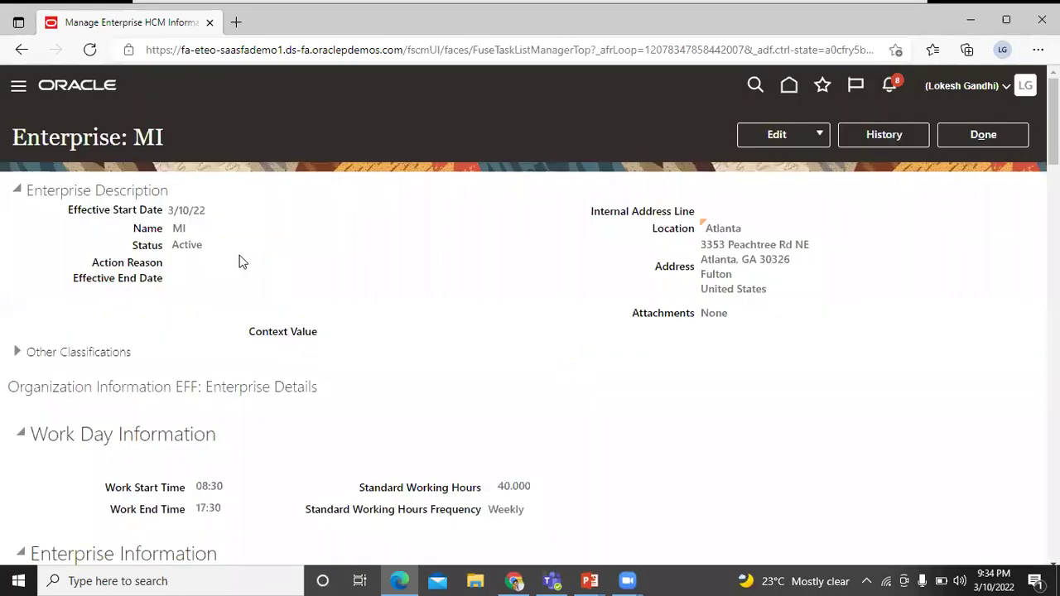